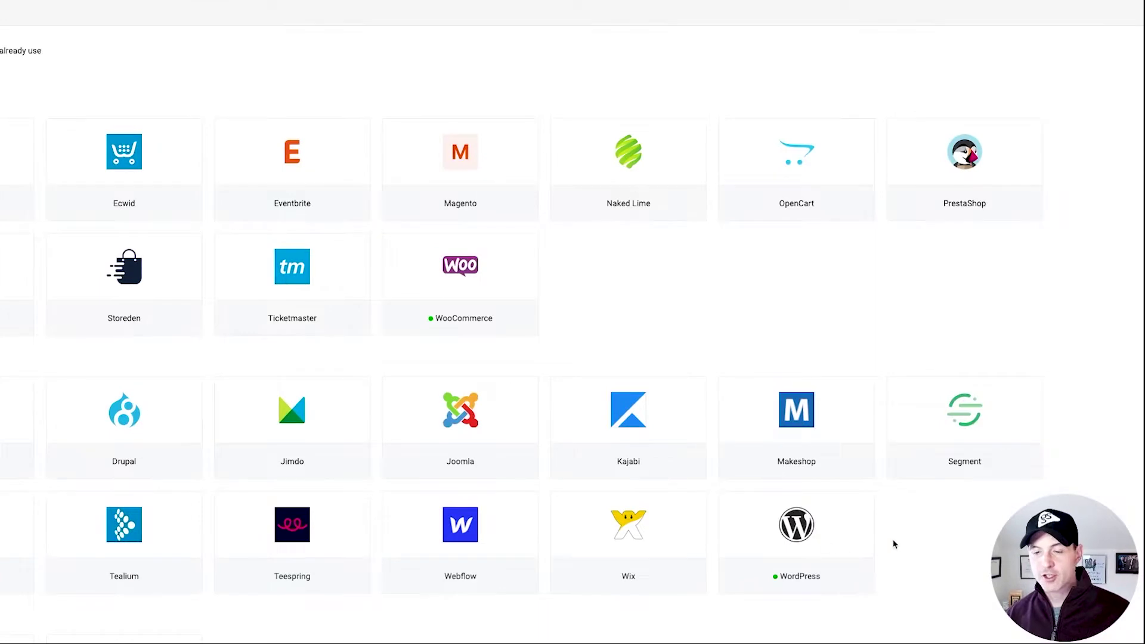
Start the WordPress connection setup and choose the existing pixel from the Select Pixel list.
click(797, 529)
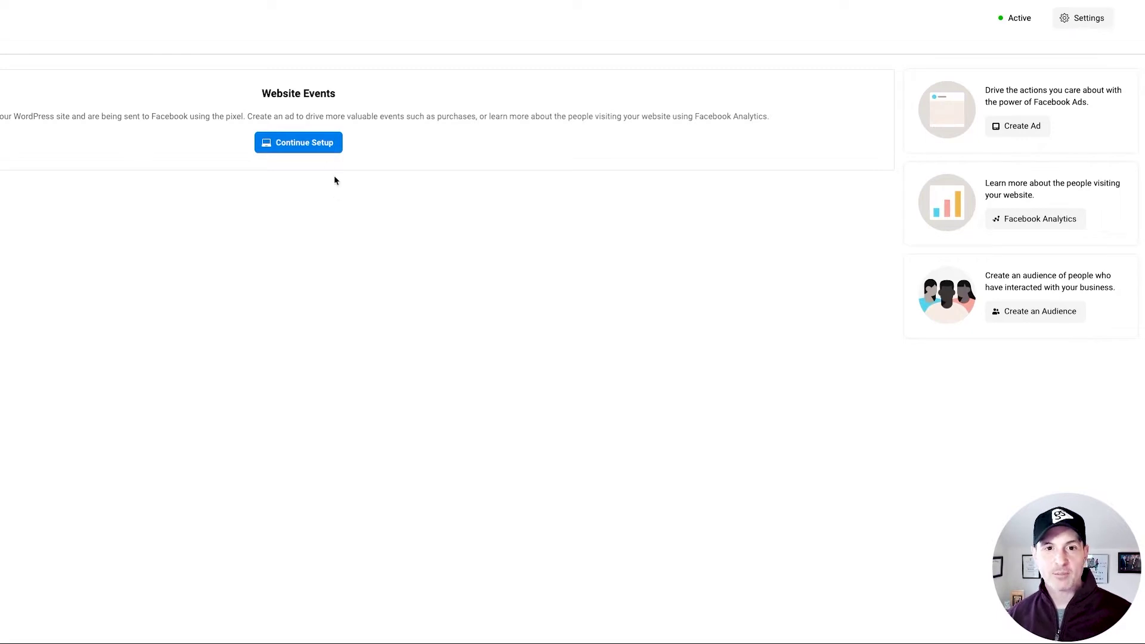
click(320, 150)
click(288, 263)
click(328, 245)
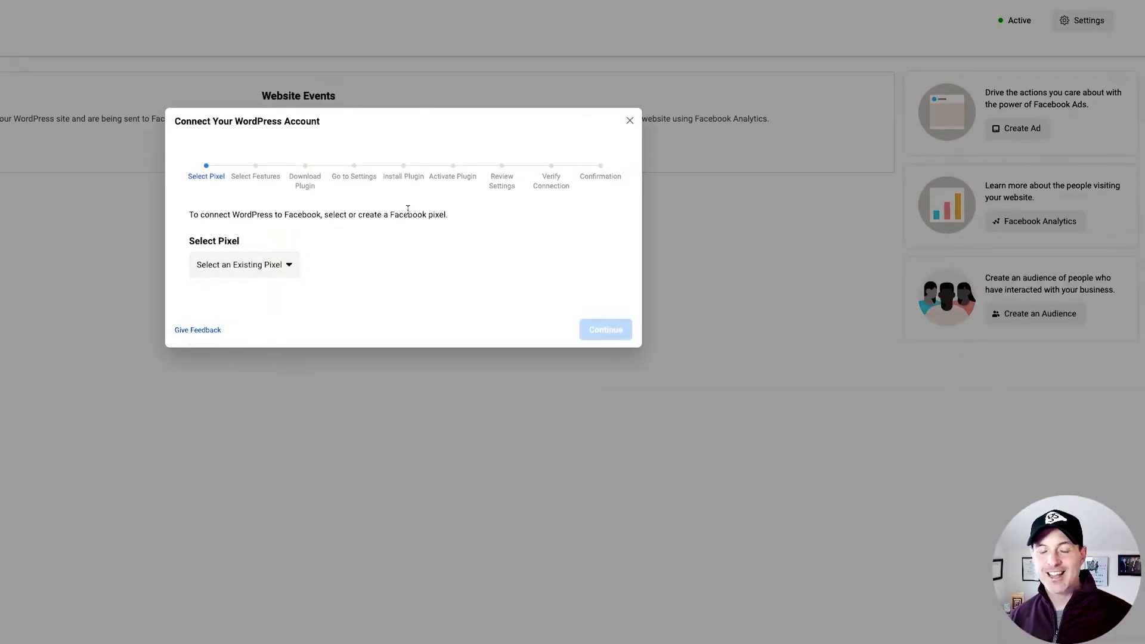
click(287, 264)
click(274, 320)
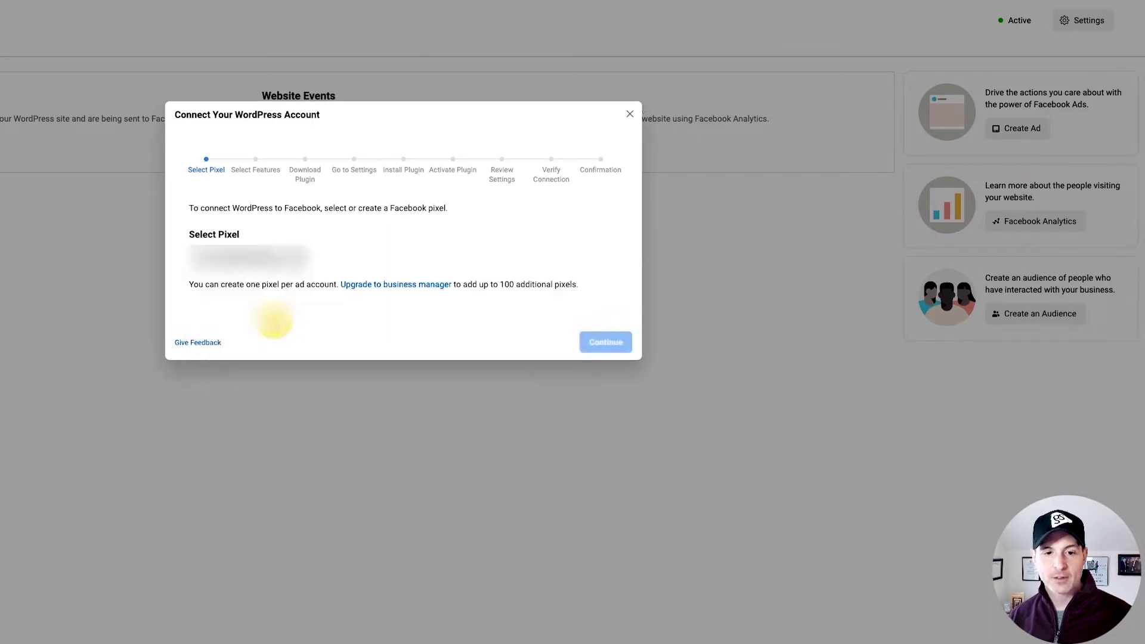
click(607, 343)
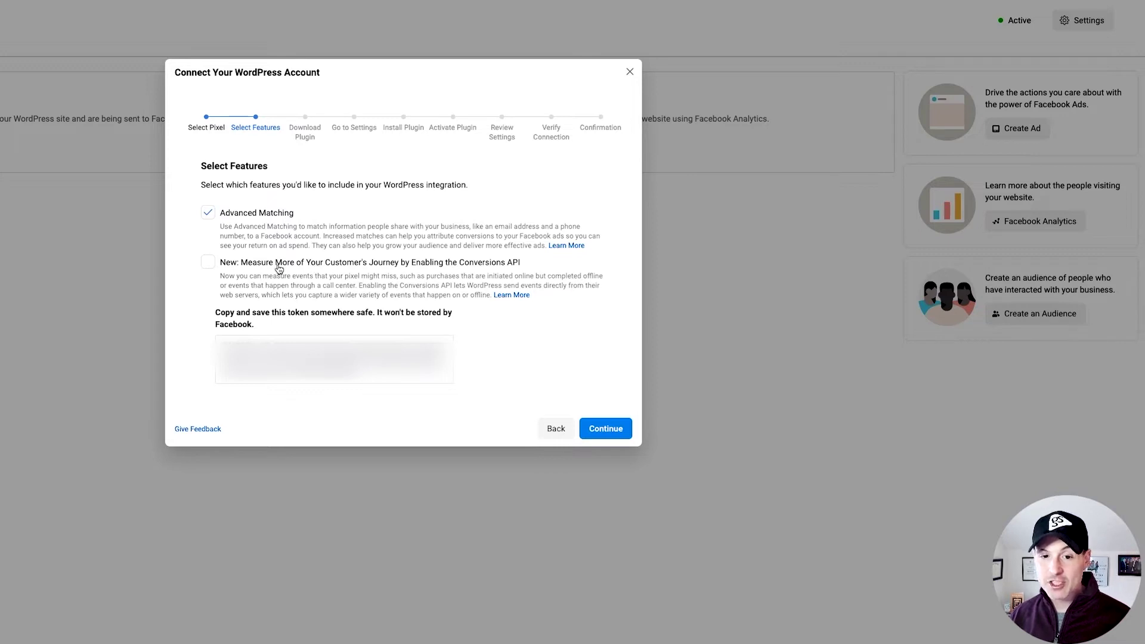
Enable the Conversions API under Select Features and continue to Download Plugin.
click(208, 264)
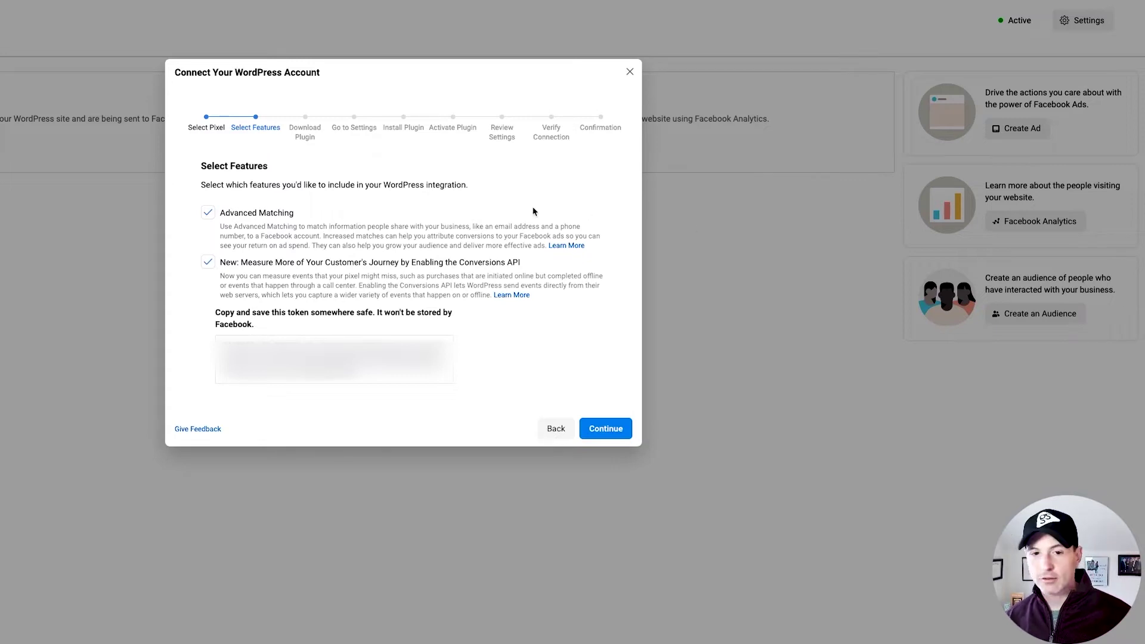
click(620, 423)
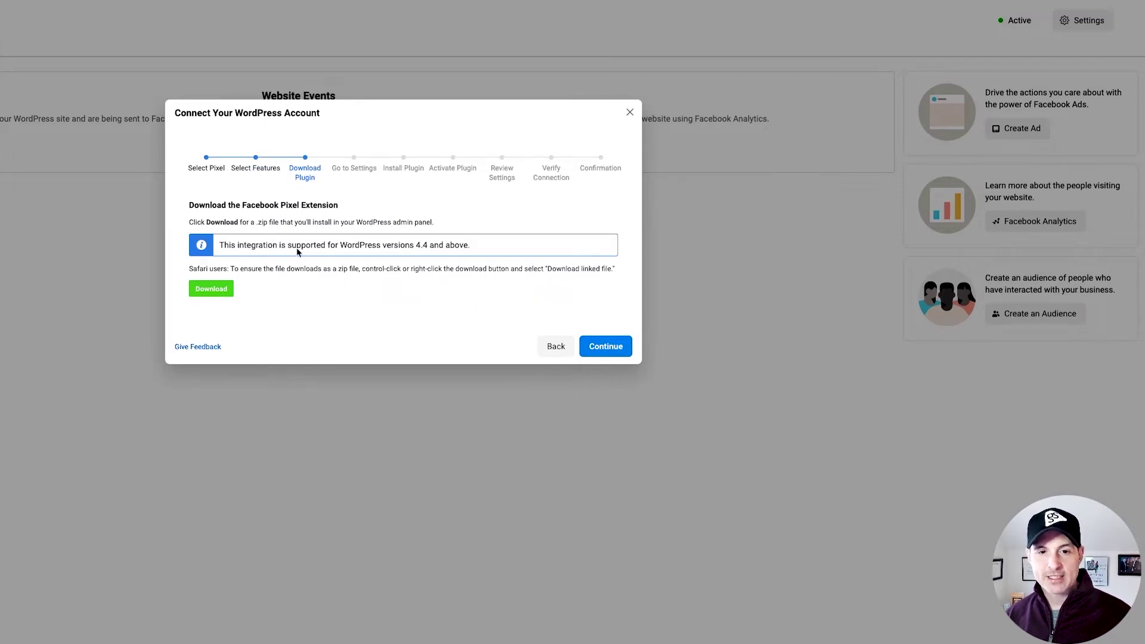
Download the Facebook Pixel Extension .zip, accept Firefox's prompt, and advance to Go to Settings.
click(208, 290)
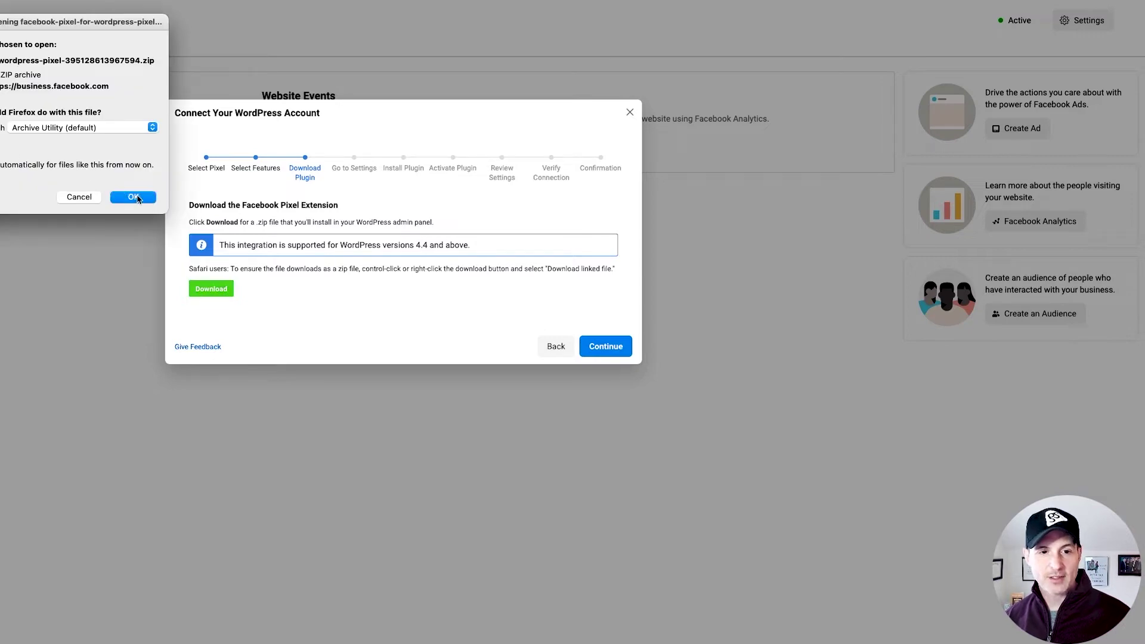
click(134, 197)
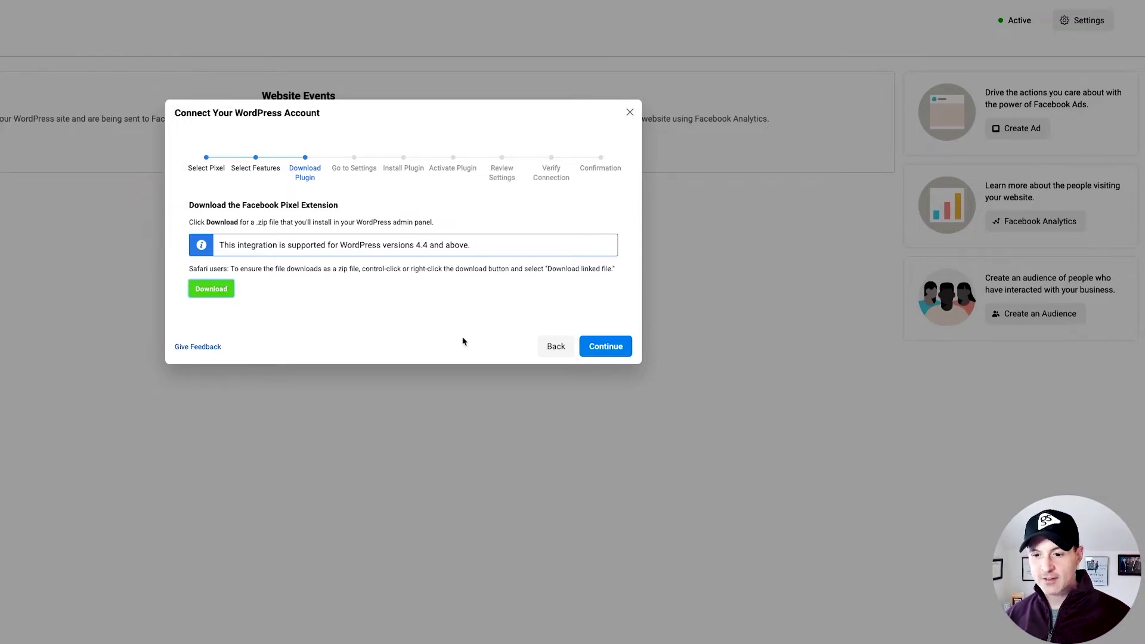
click(490, 298)
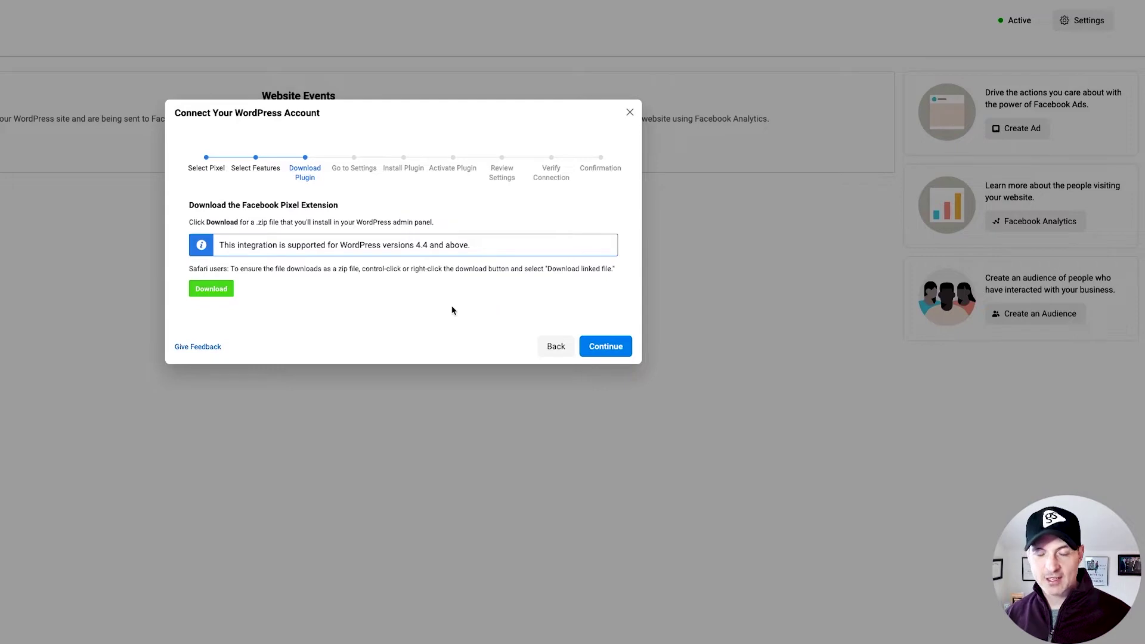
click(606, 346)
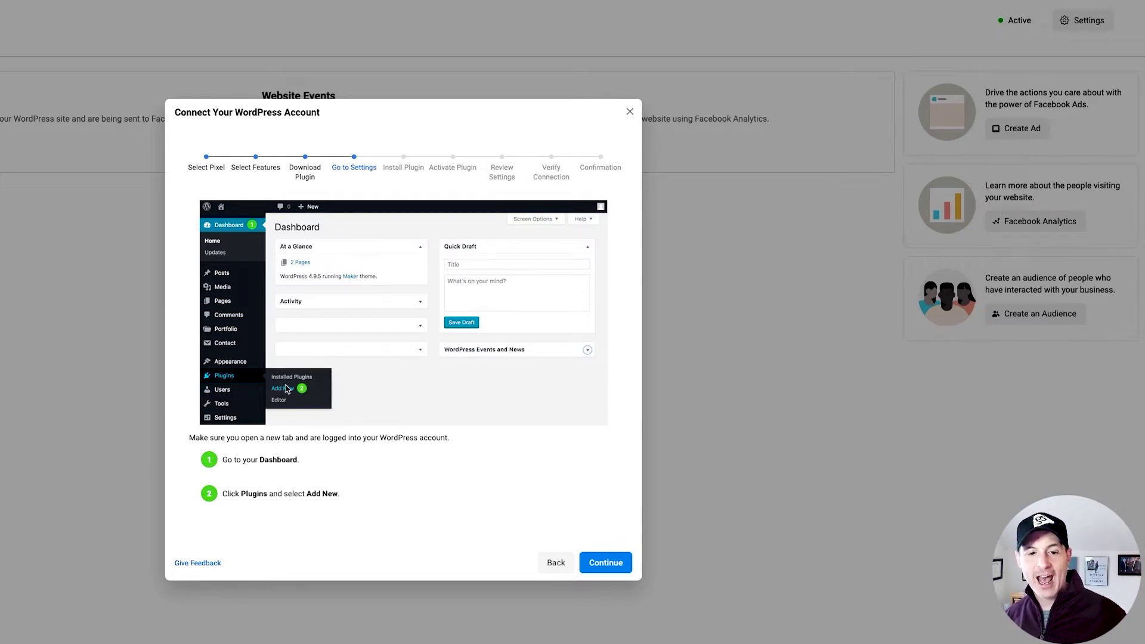
Advance the wizard to the Install Plugin step.
click(617, 573)
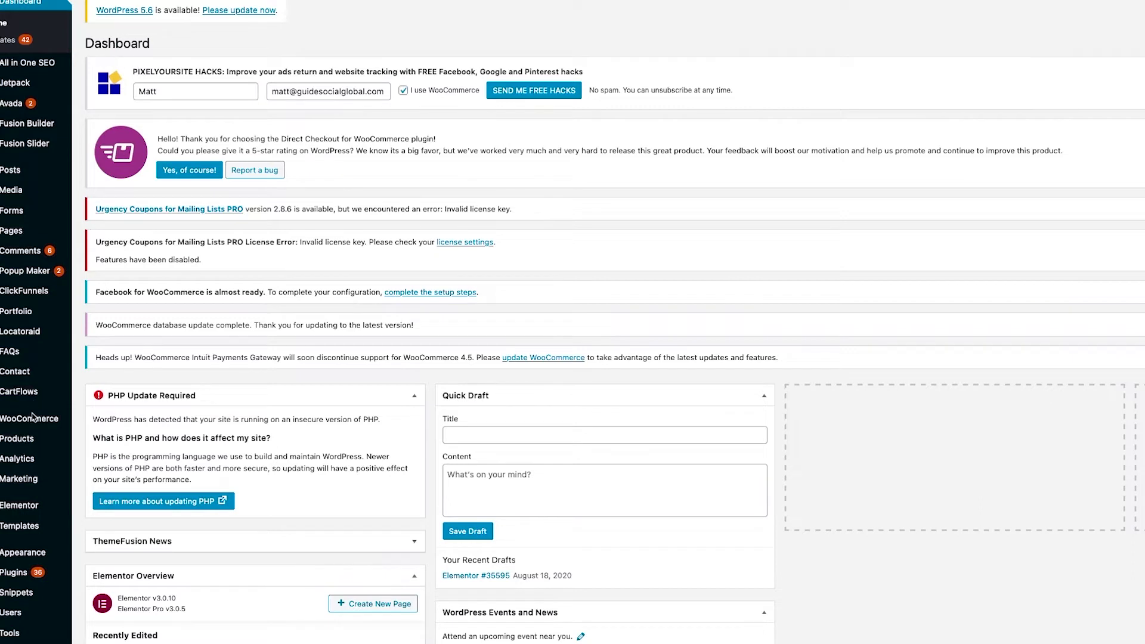
Go to WordPress Plugins > Add New and reveal the Upload Plugin panel.
mouse_move(20, 574)
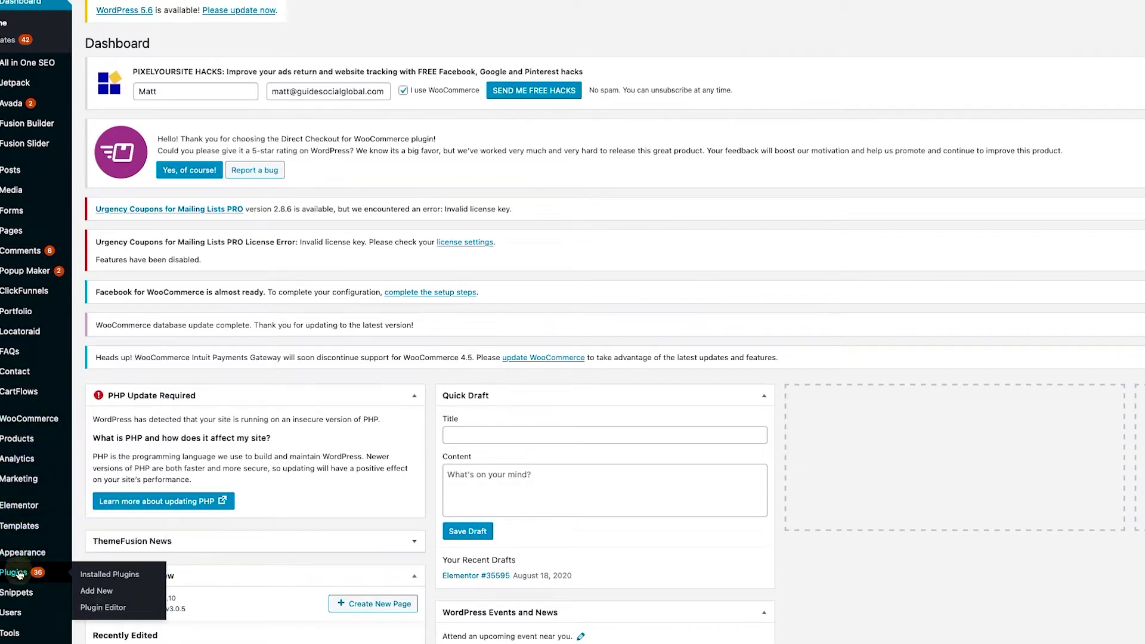
click(99, 594)
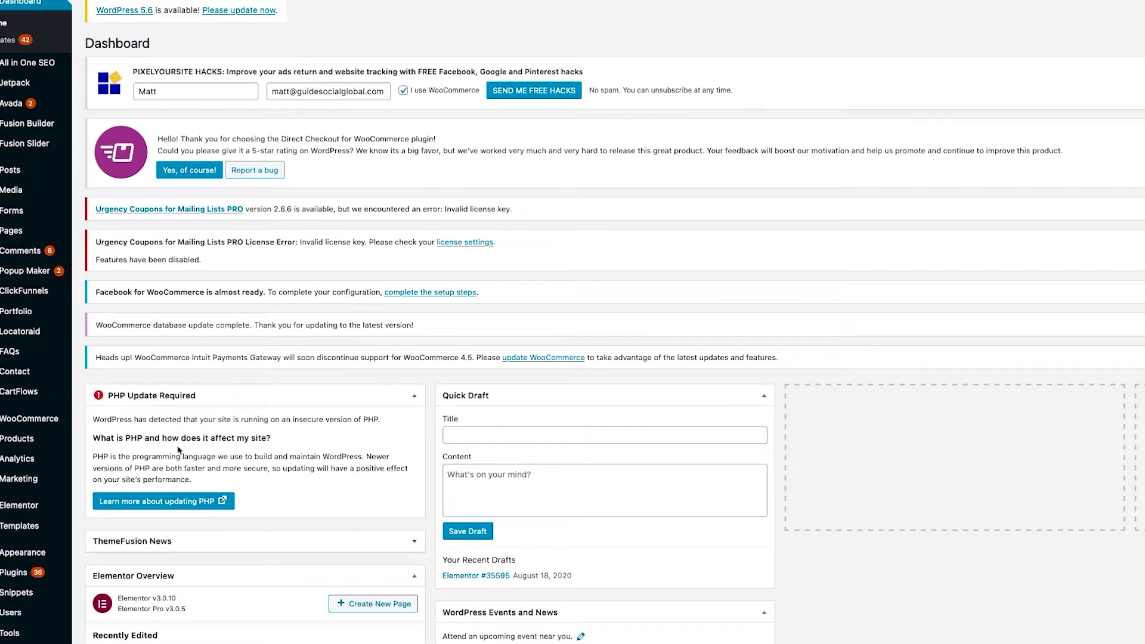
click(93, 629)
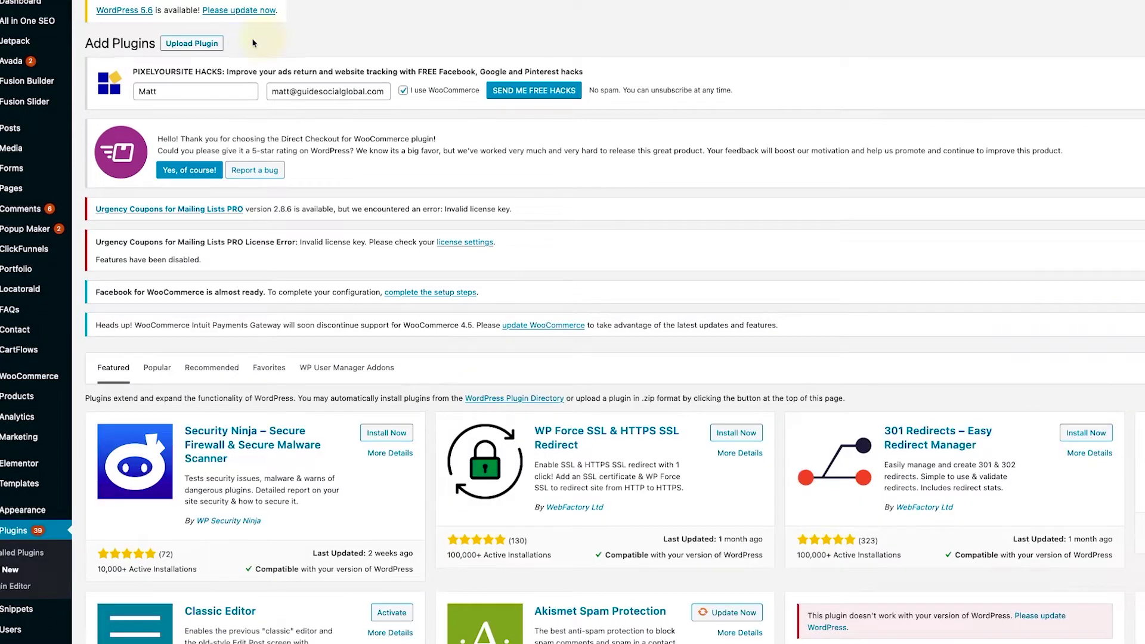
click(197, 46)
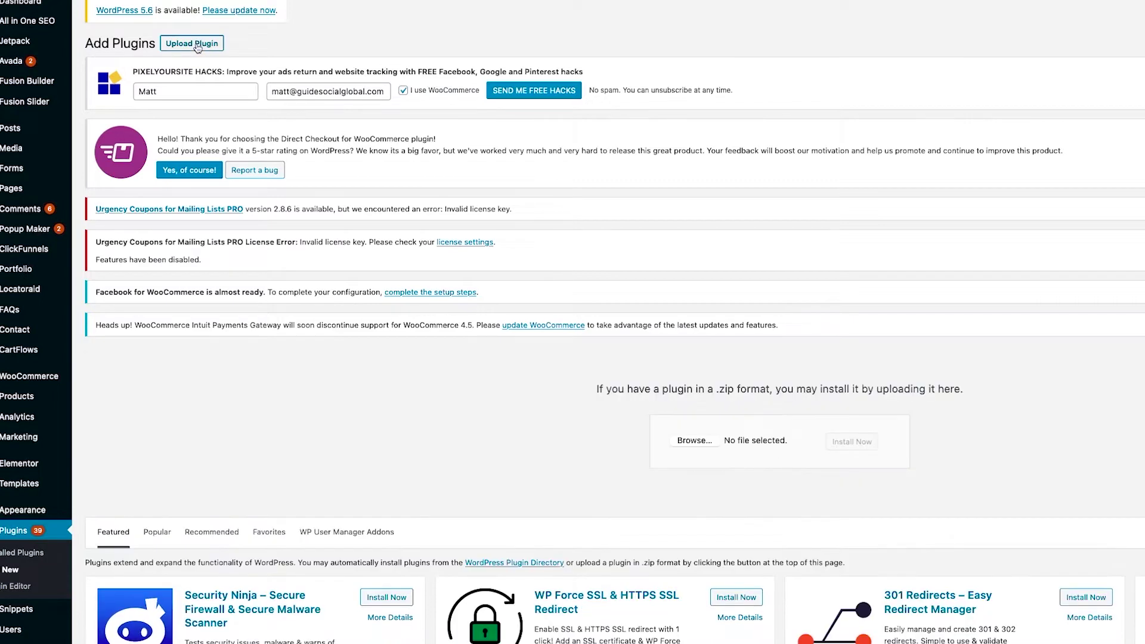
scroll(343, 285, down, 2)
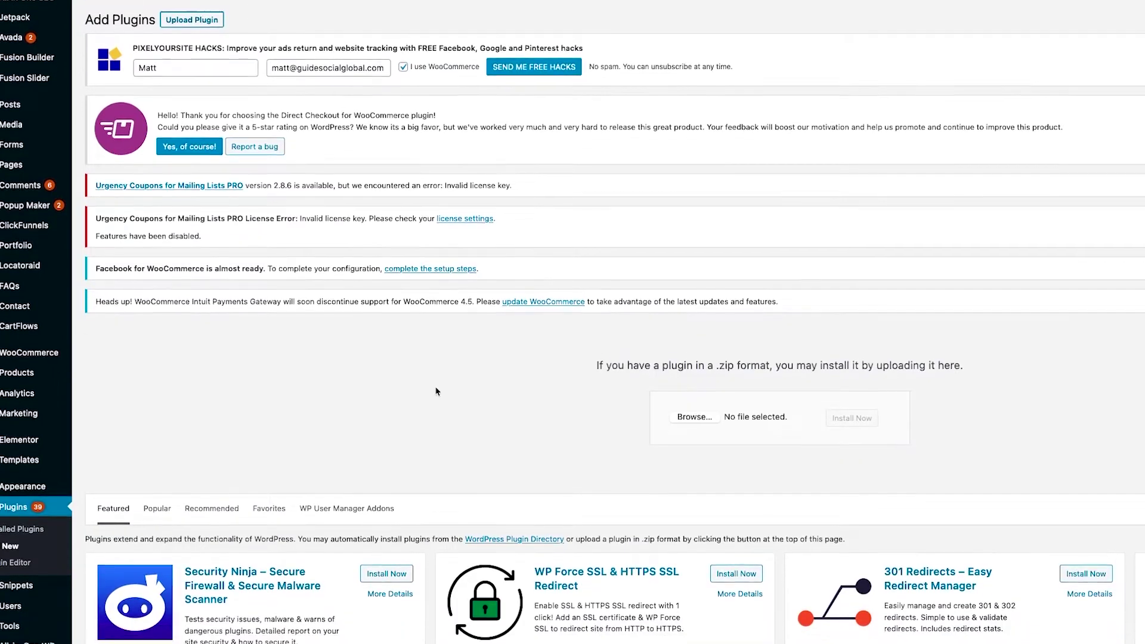
scroll(413, 458, down, 2)
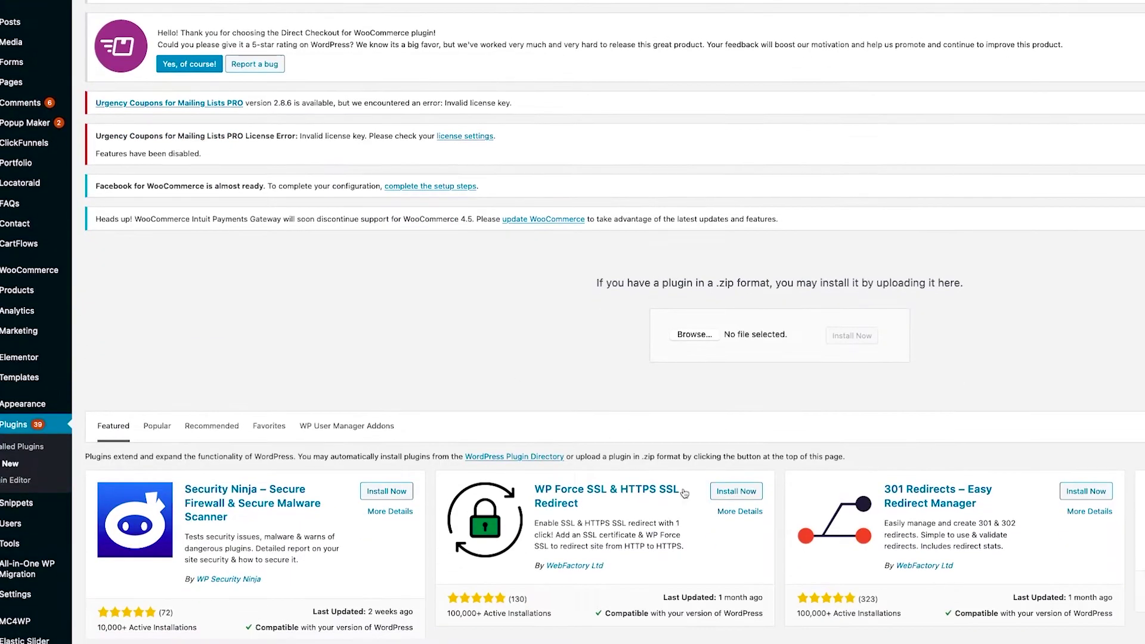
scroll(632, 376, up, 3)
drag(605, 366, 958, 361)
click(961, 357)
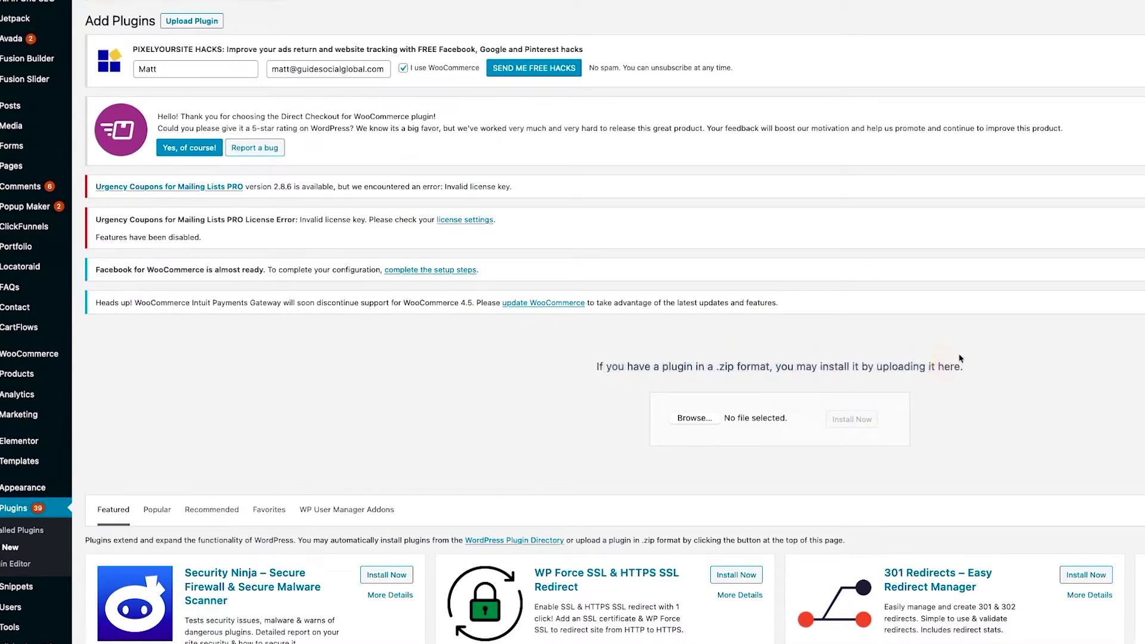
Upload the facebook-pixel-for-wordpress zip from Downloads and install it.
click(697, 418)
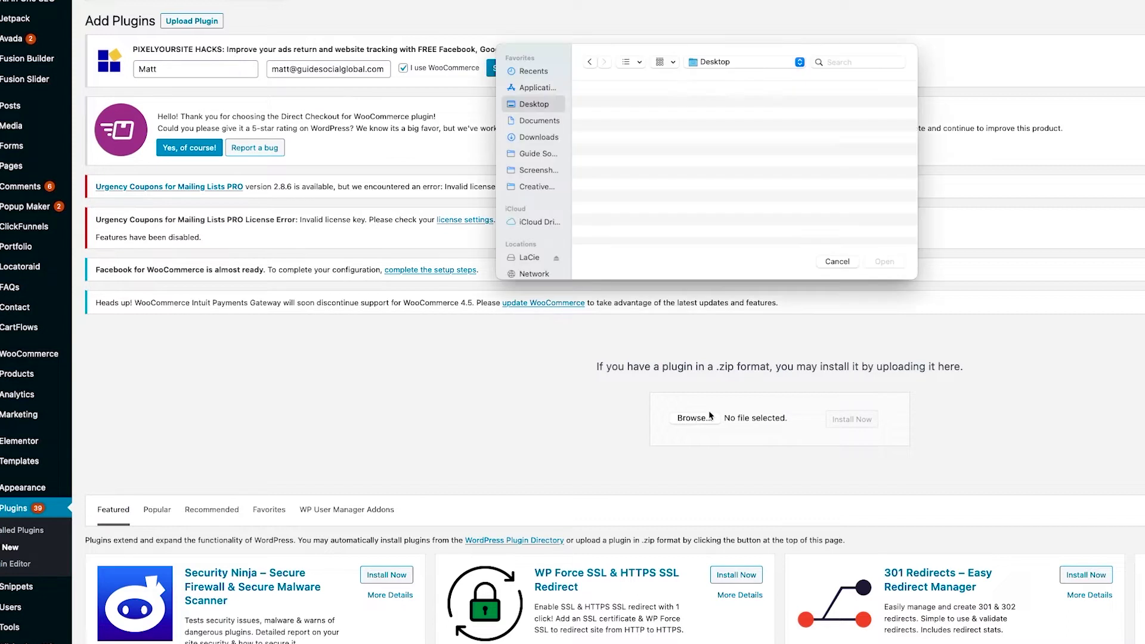
click(550, 137)
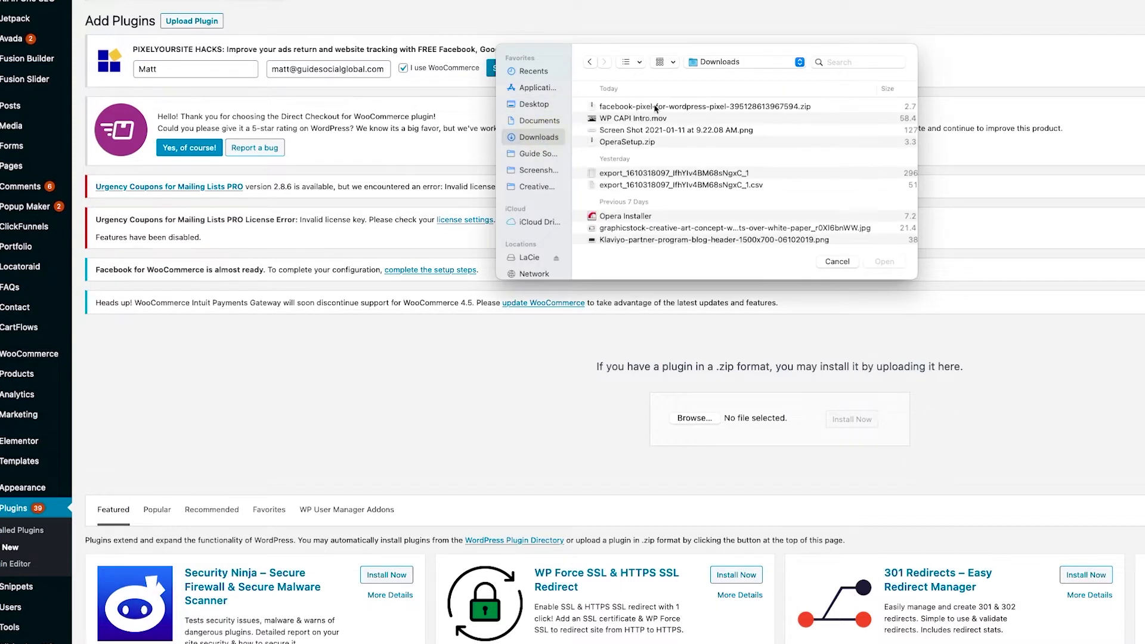
click(674, 108)
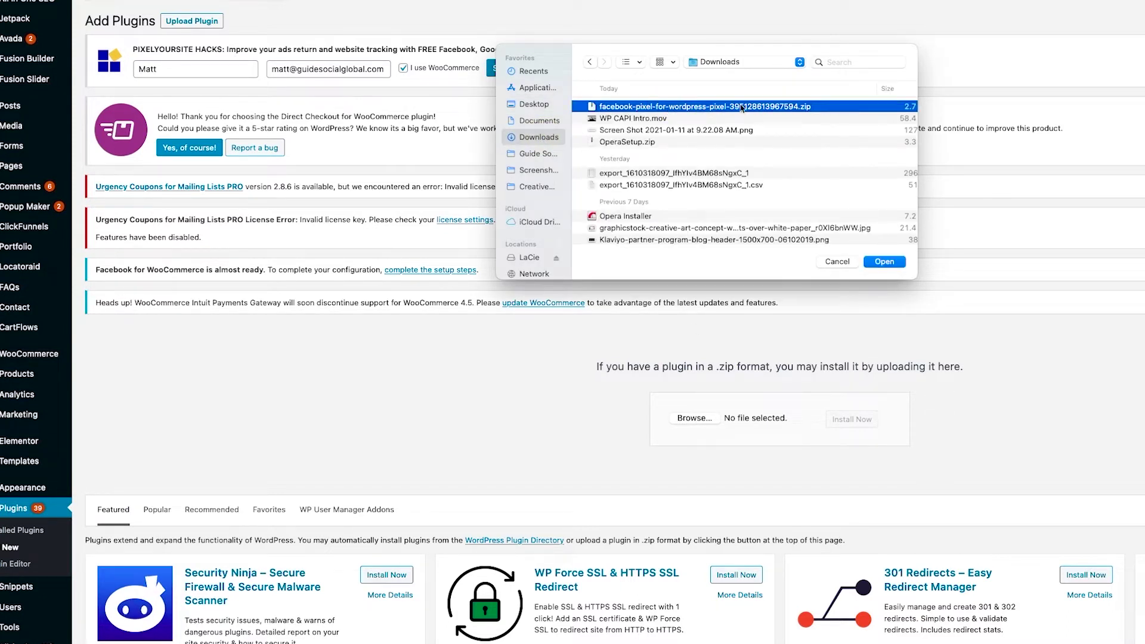
click(889, 263)
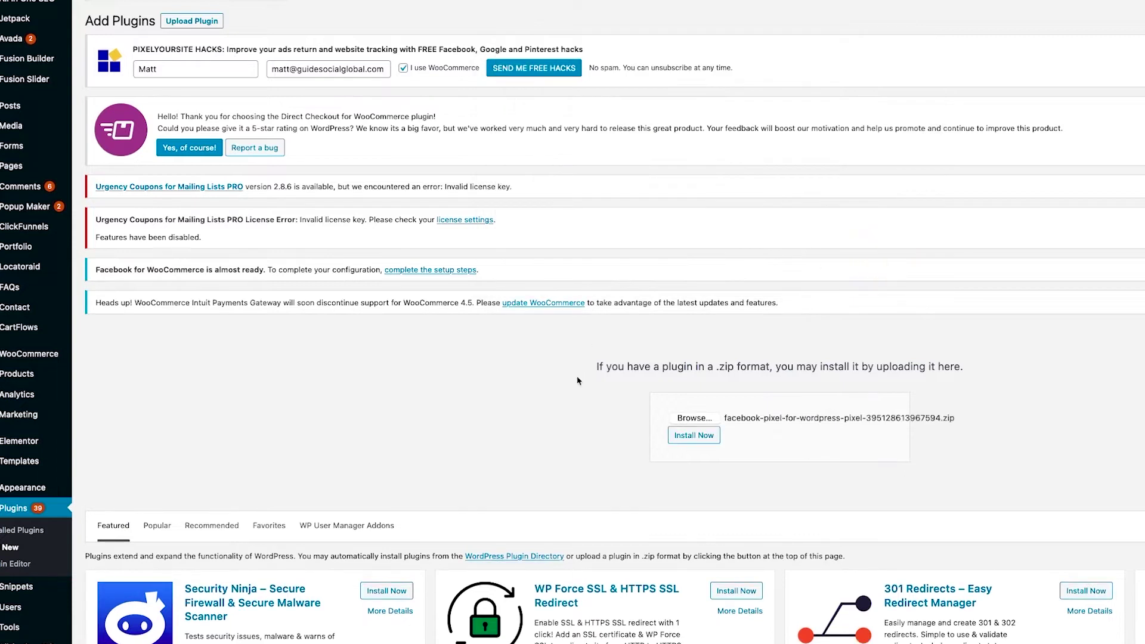
click(696, 439)
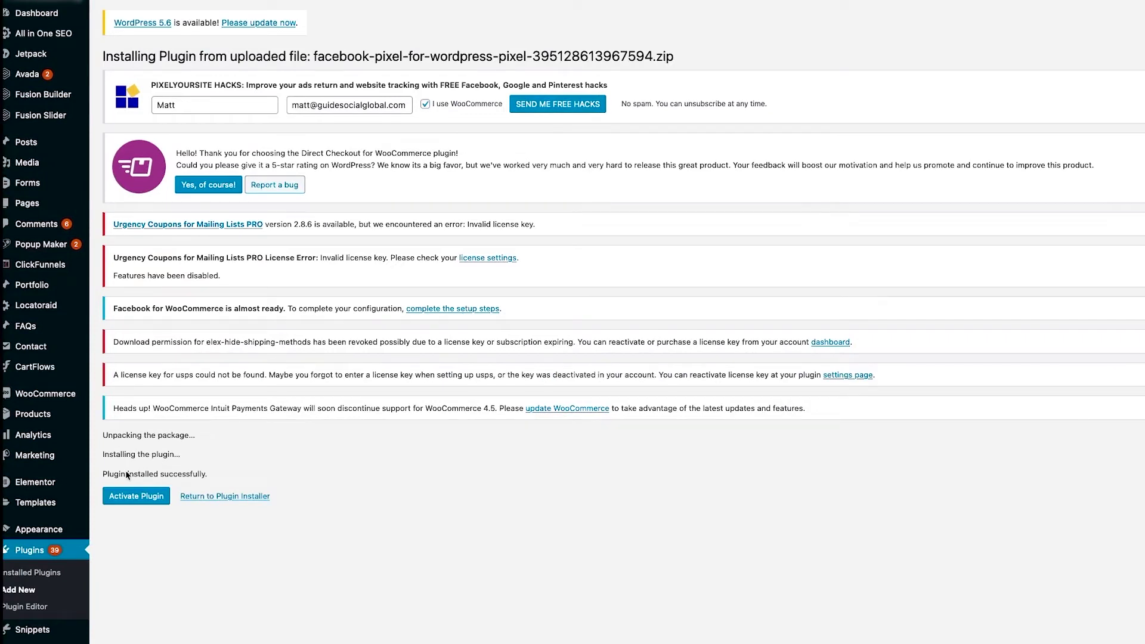
Activate the newly installed Facebook Pixel for WordPress plugin.
click(140, 501)
click(138, 499)
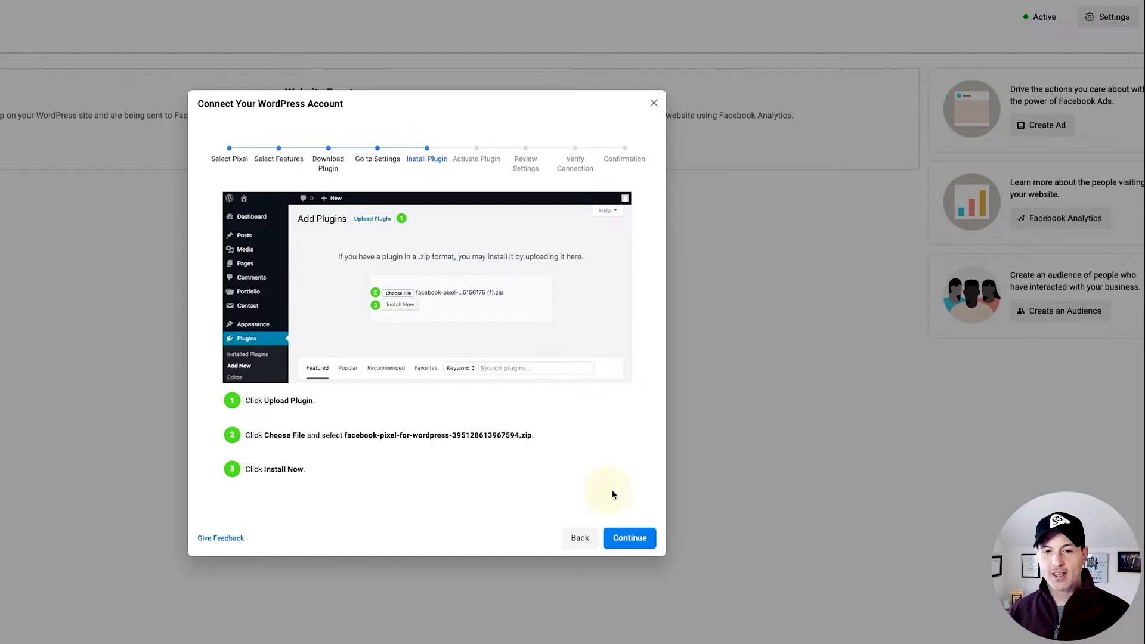
Advance the Connect Your WordPress Account guide to Review Settings.
click(625, 538)
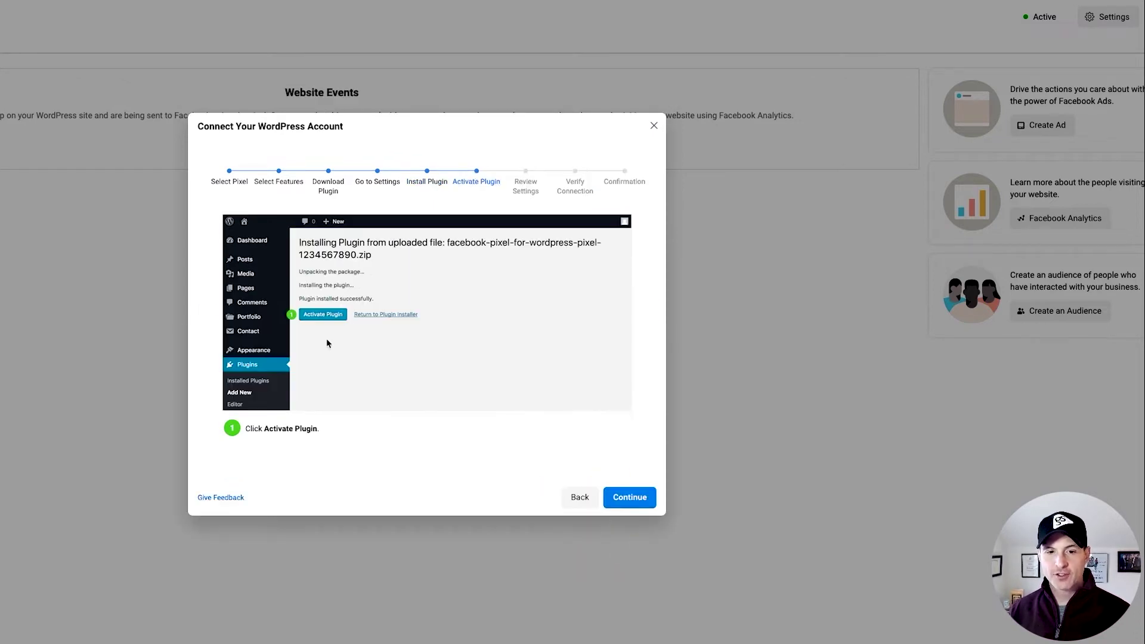
click(637, 499)
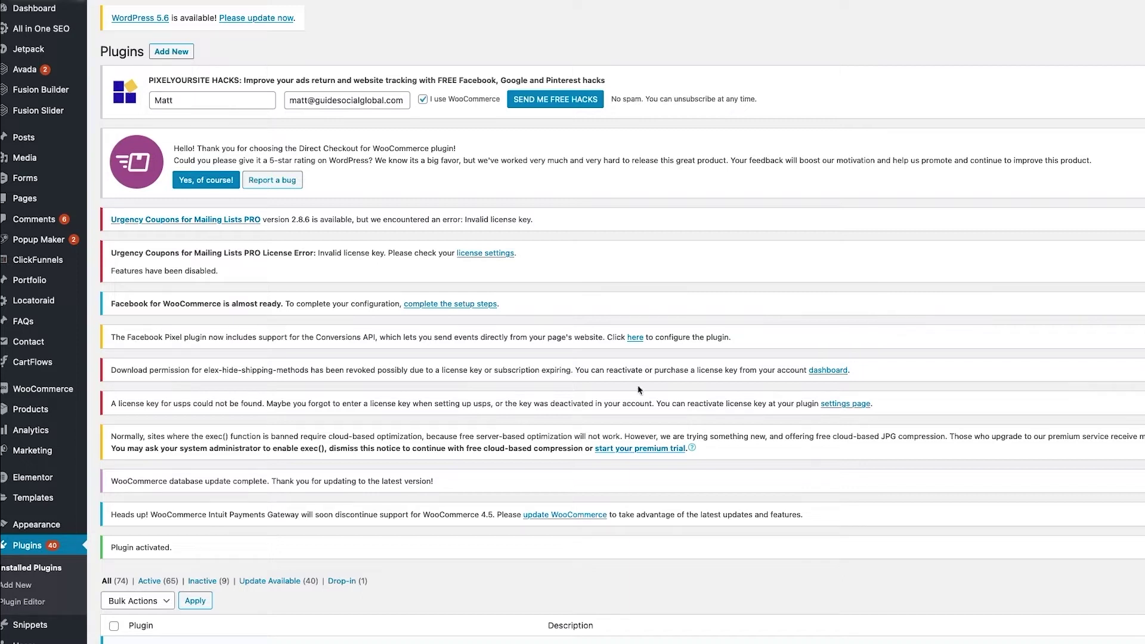
In Facebook Pixel Settings, tick Use Advanced Matching and Use Conversions API, and paste the access token.
drag(732, 338, 109, 338)
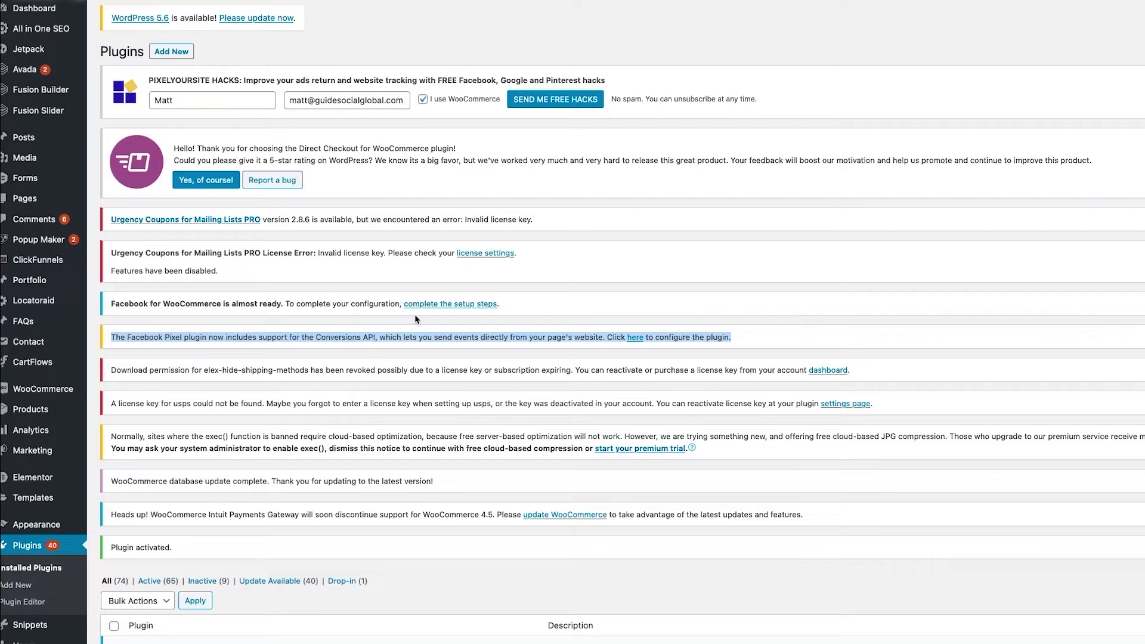
click(516, 345)
click(636, 338)
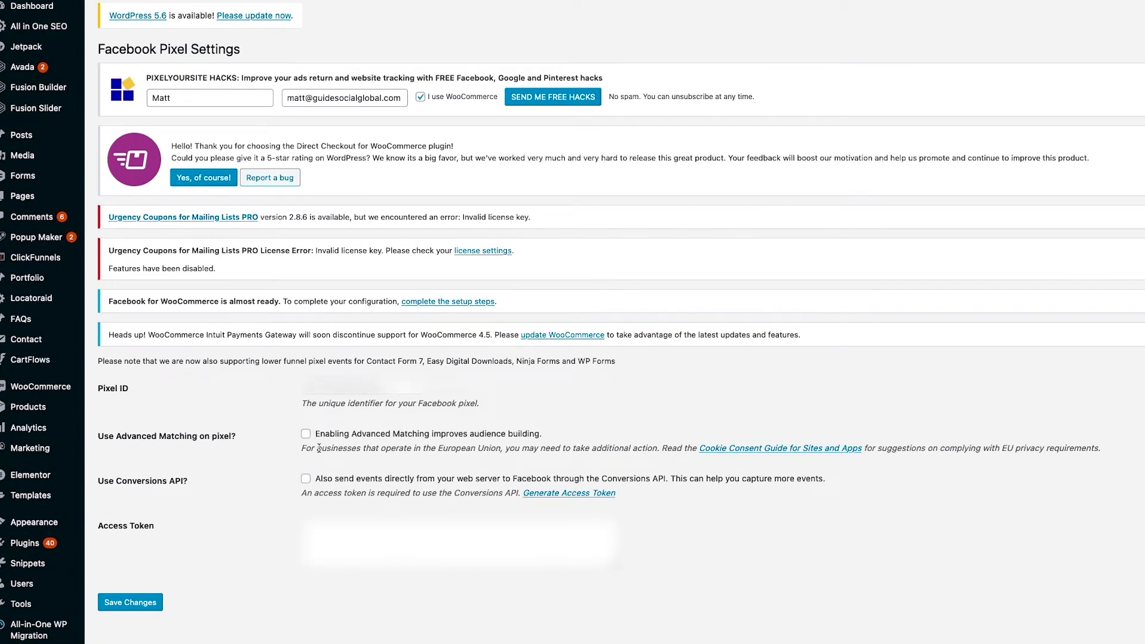
click(306, 435)
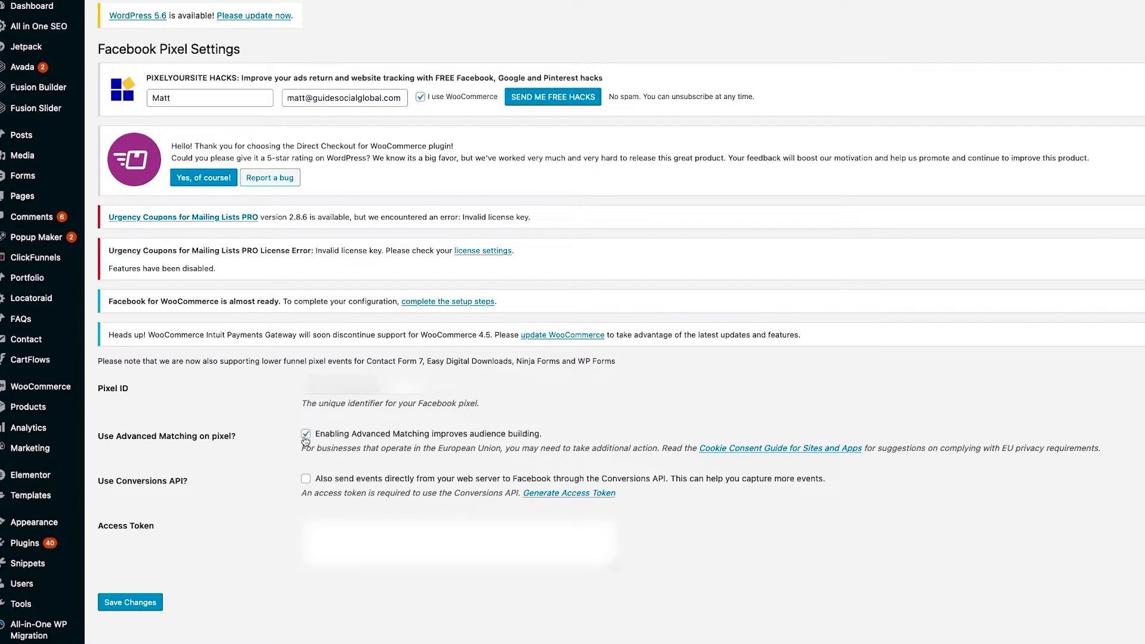
click(306, 480)
key(super+v)
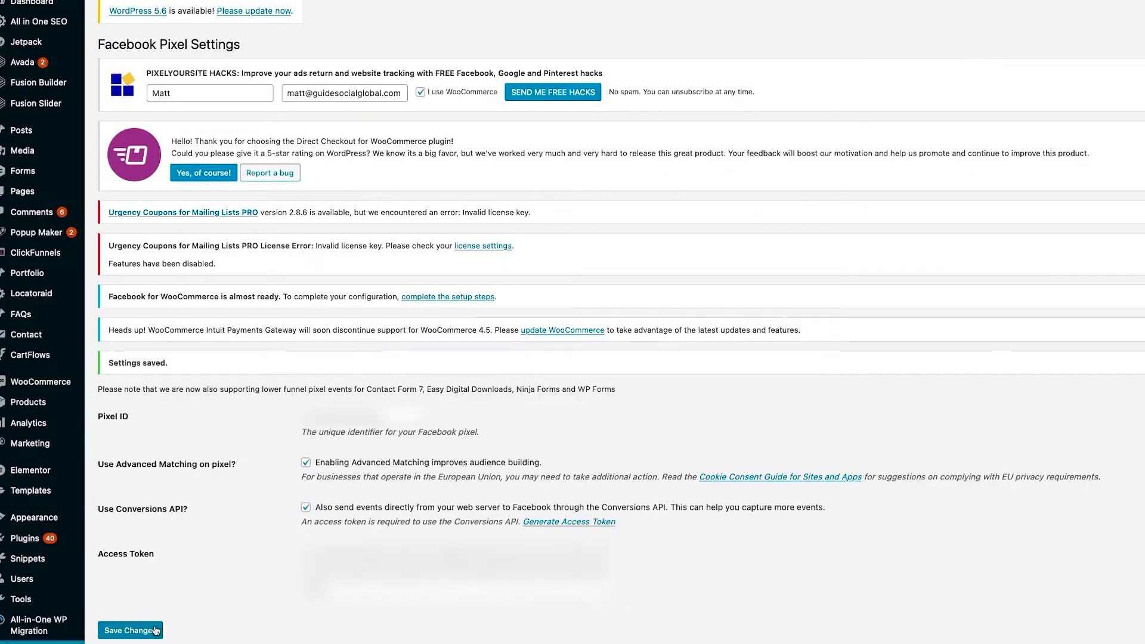
Save the pixel settings, verify the pixel shows Active, and finish at Setup complete.
click(145, 630)
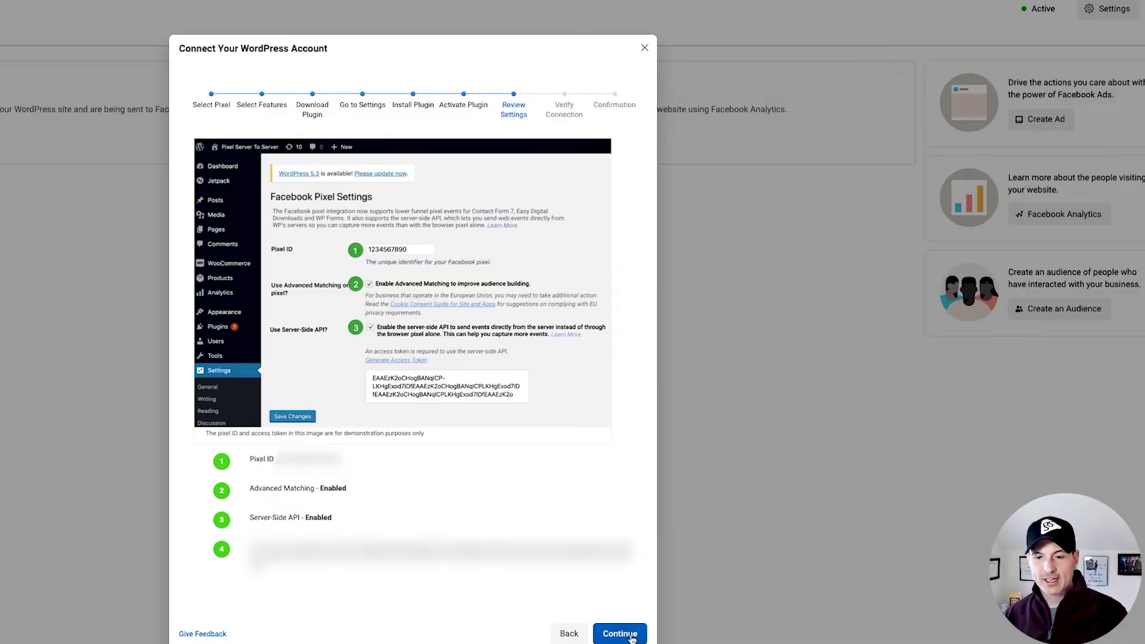
click(631, 637)
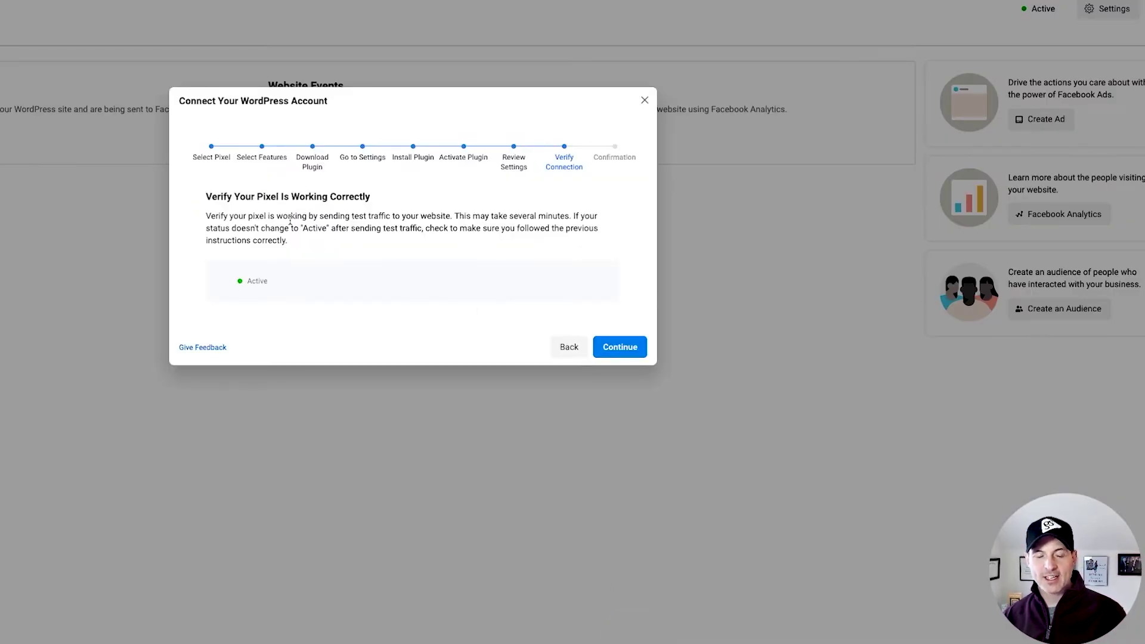
click(243, 280)
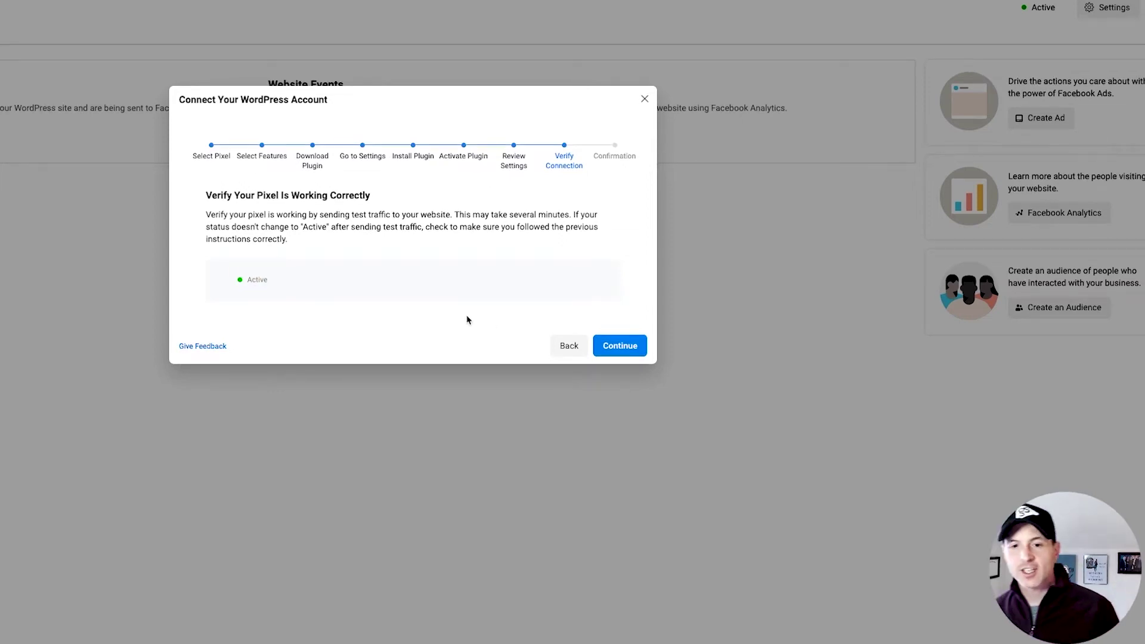
click(621, 350)
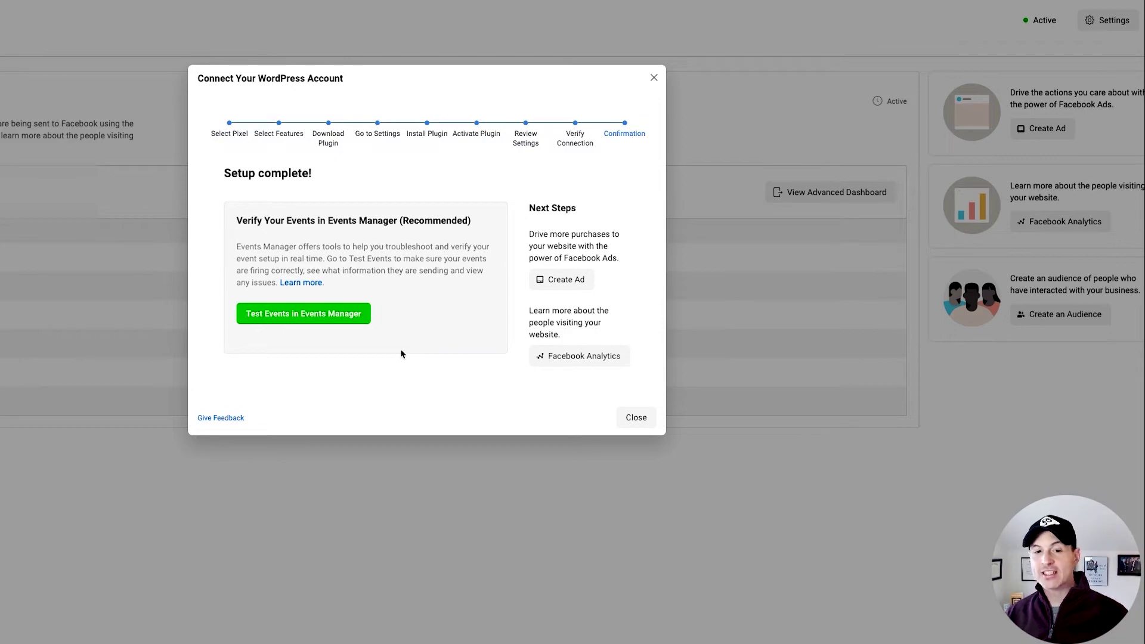
Open the pixel's Test Events tab showing browser and server event testing instructions.
click(337, 314)
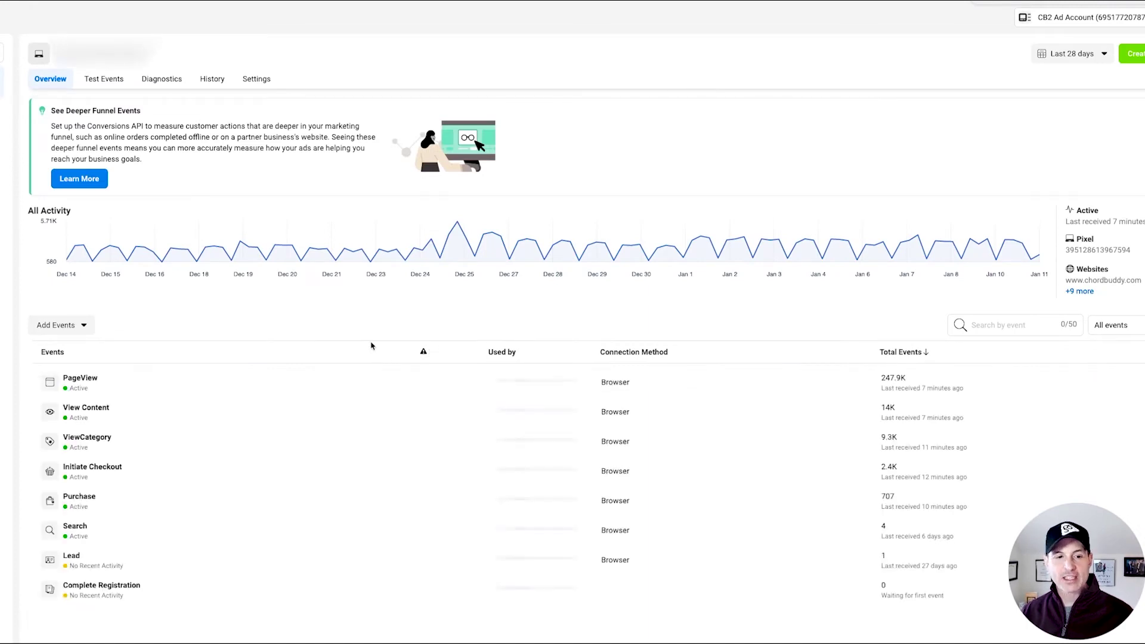
click(101, 79)
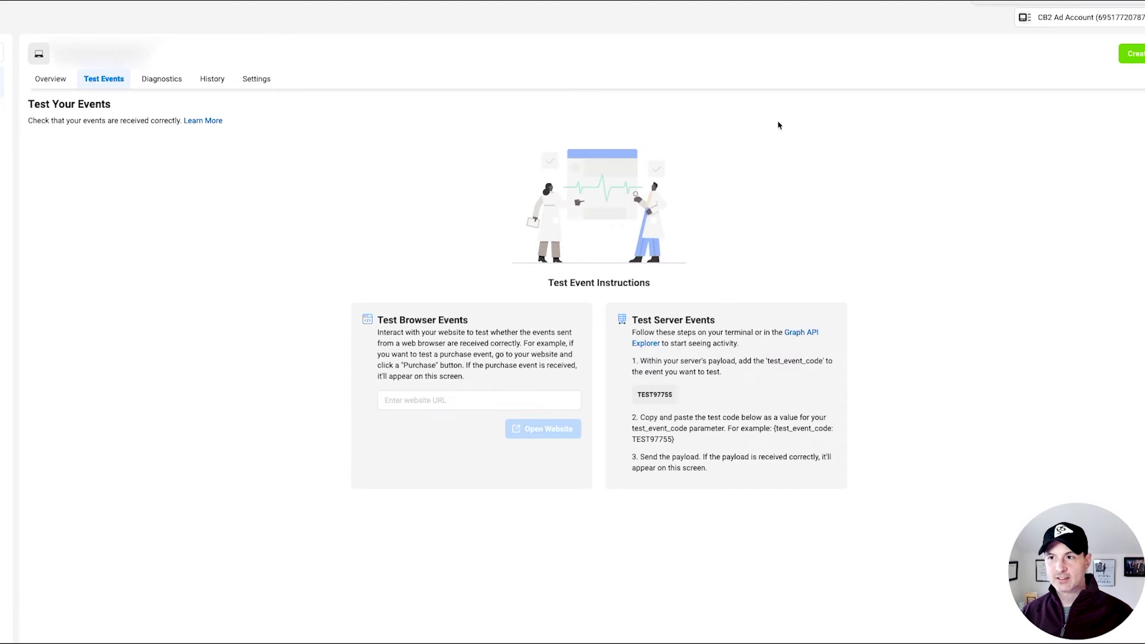
click(1137, 60)
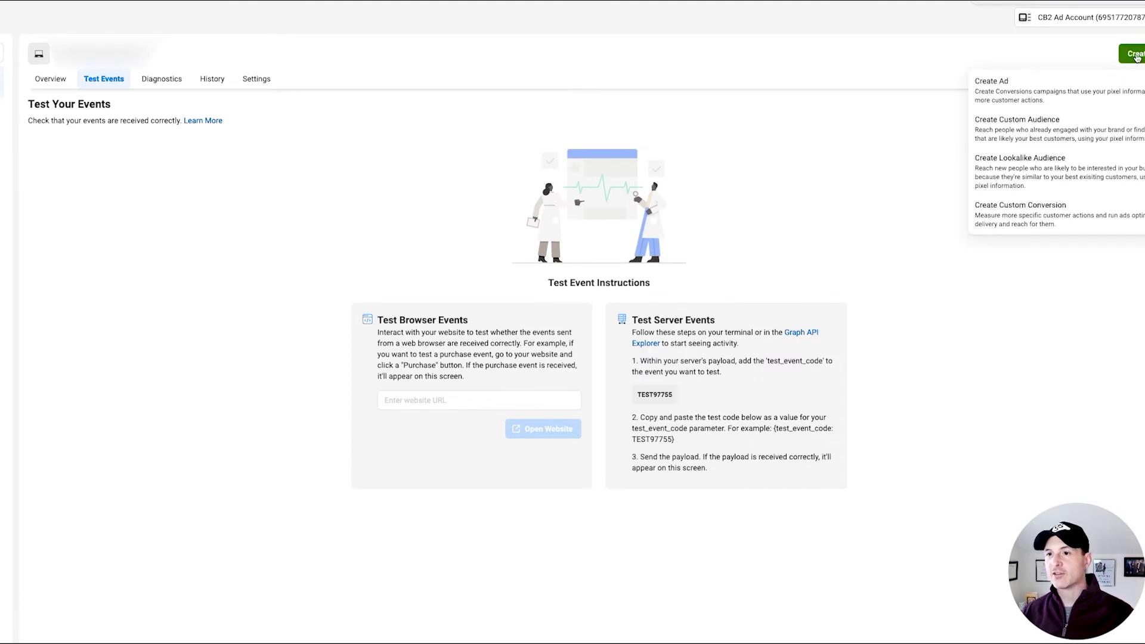